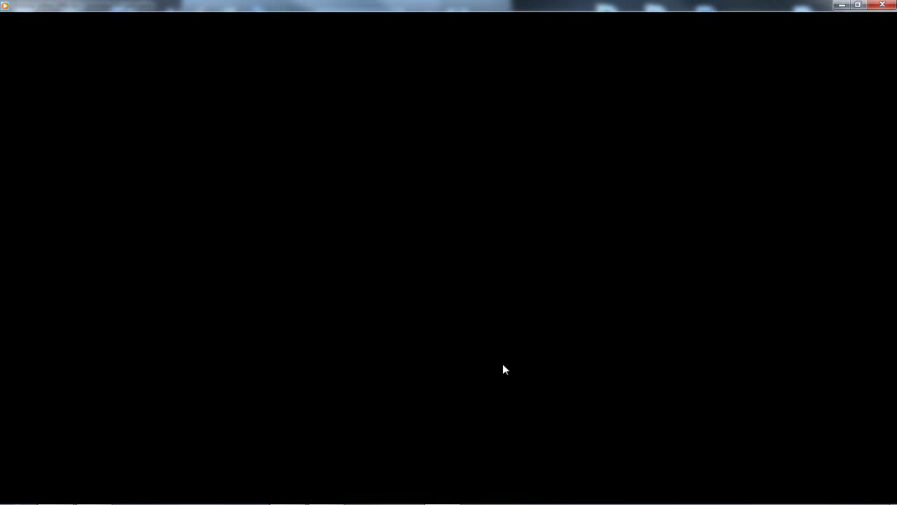
- Play the demo clip in the media player
{"action": "mouse_move", "coordinate": [360, 448]}
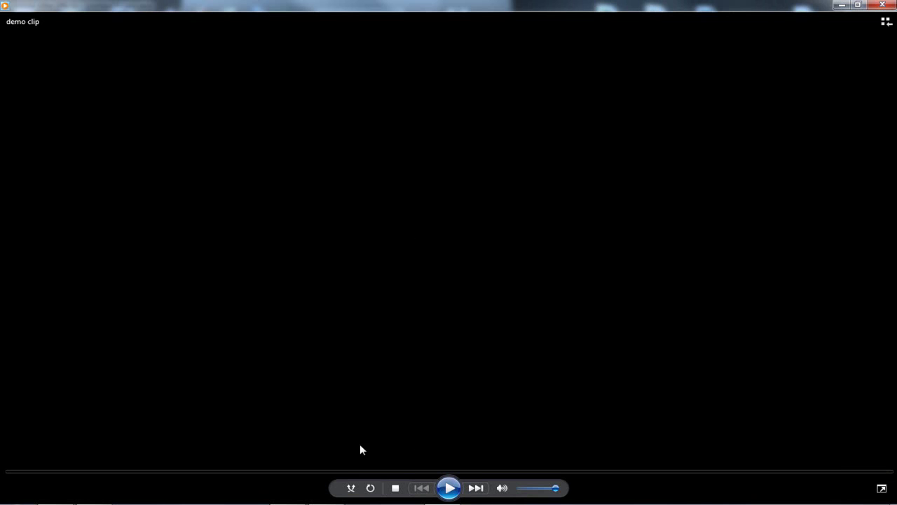
{"action": "left_click", "coordinate": [452, 493]}
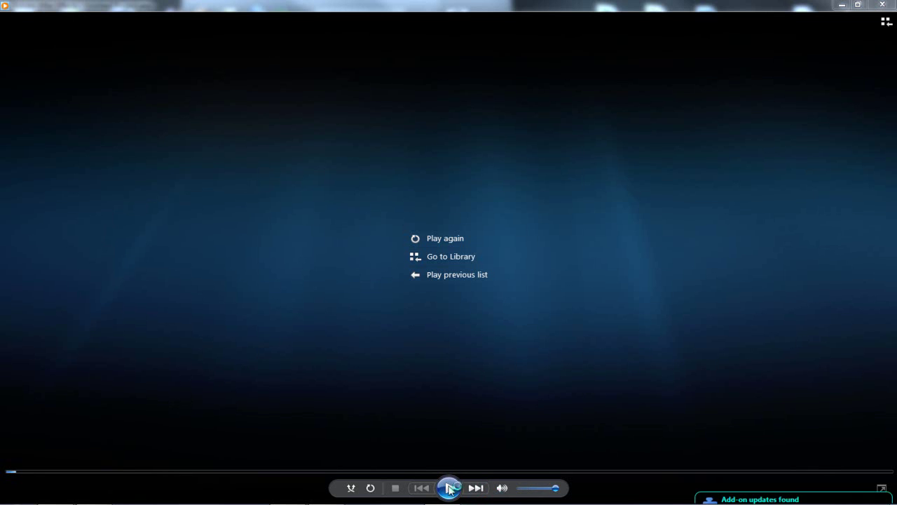
{"action": "left_click", "coordinate": [471, 491]}
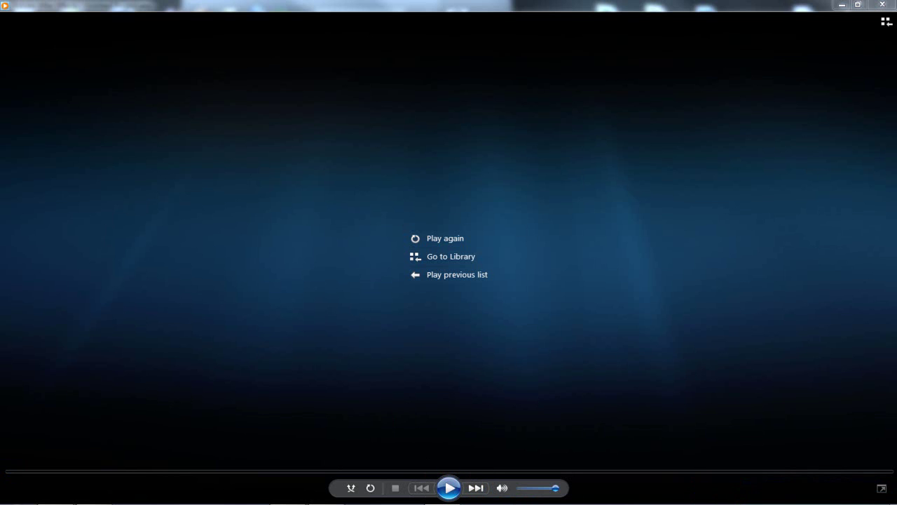
{"action": "left_click", "coordinate": [450, 488]}
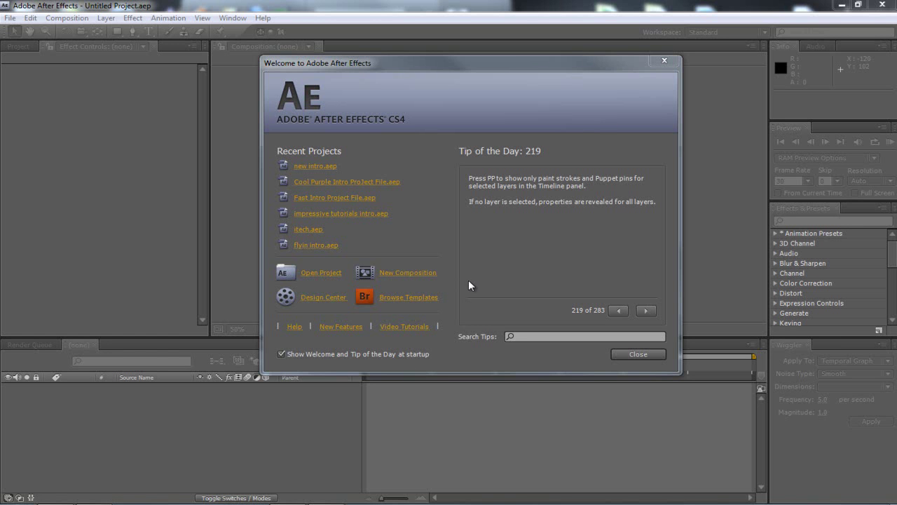
- Start a new composition with the HDV/HDTV 720 29.97 preset
{"action": "left_click", "coordinate": [406, 272]}
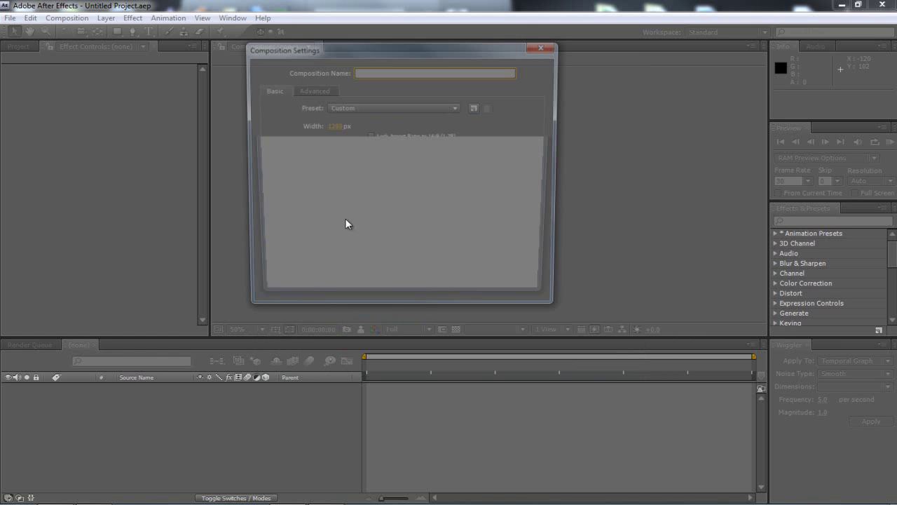
{"action": "left_click", "coordinate": [352, 106]}
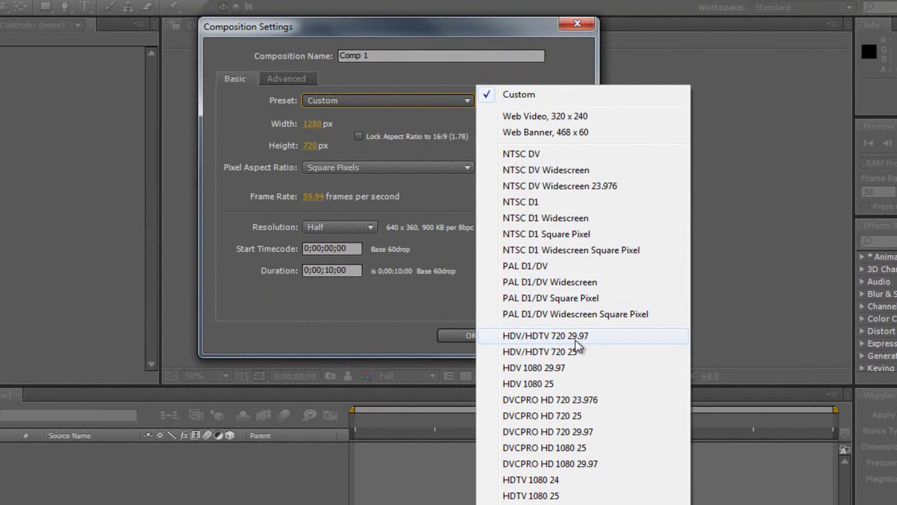
{"action": "left_click", "coordinate": [575, 338]}
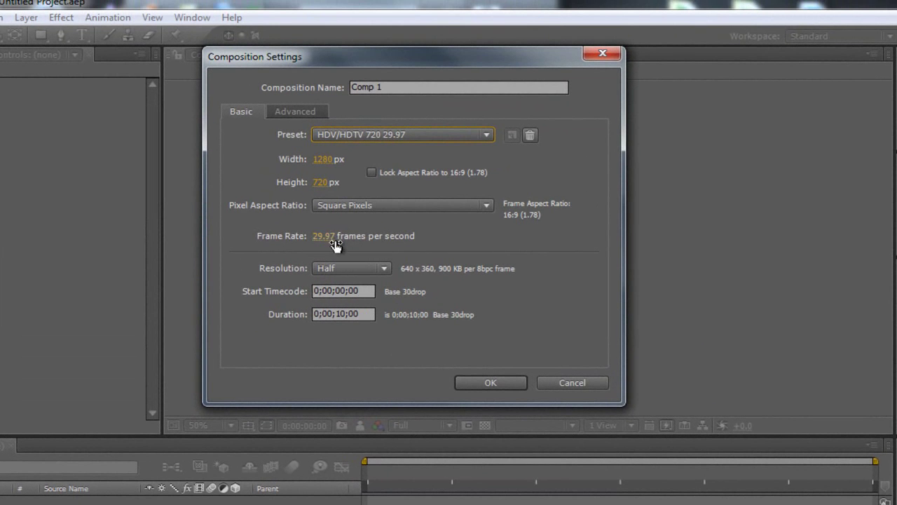
- Set the new composition's frame rate to 59.94 frames per second and confirm the composition settings
{"action": "left_click", "coordinate": [325, 237]}
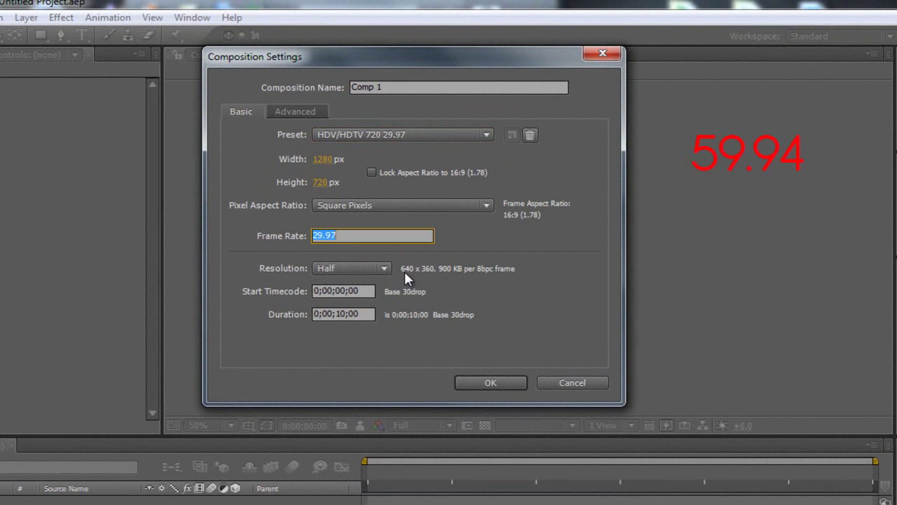
{"action": "type", "text": "59."}
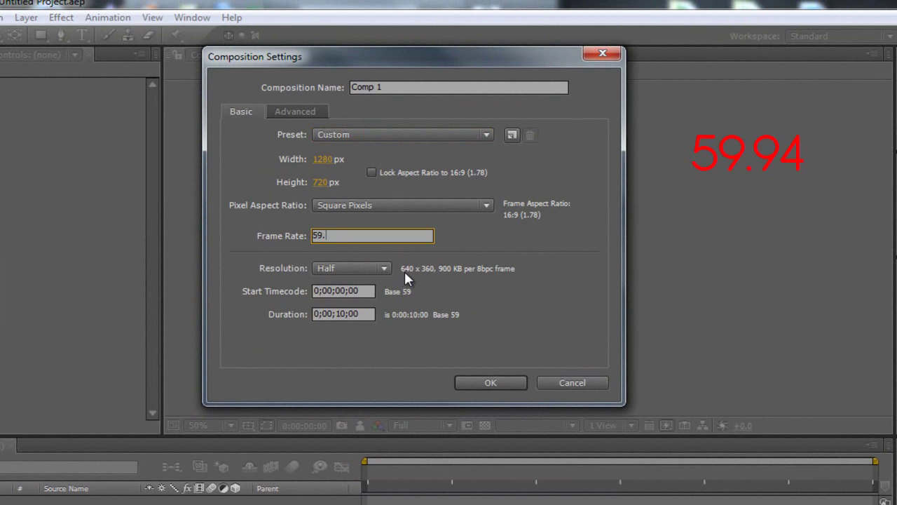
{"action": "type", "text": "945"}
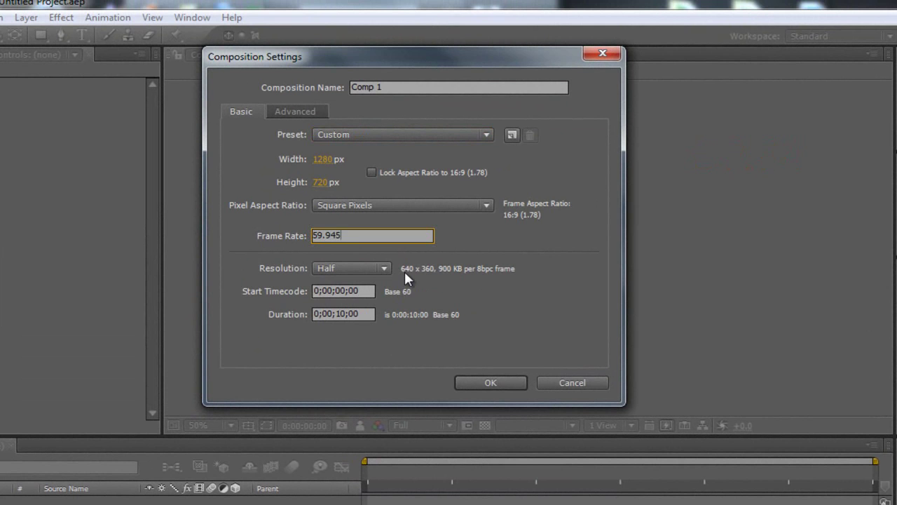
{"action": "key", "text": "BackSpace"}
{"action": "left_click", "coordinate": [524, 313]}
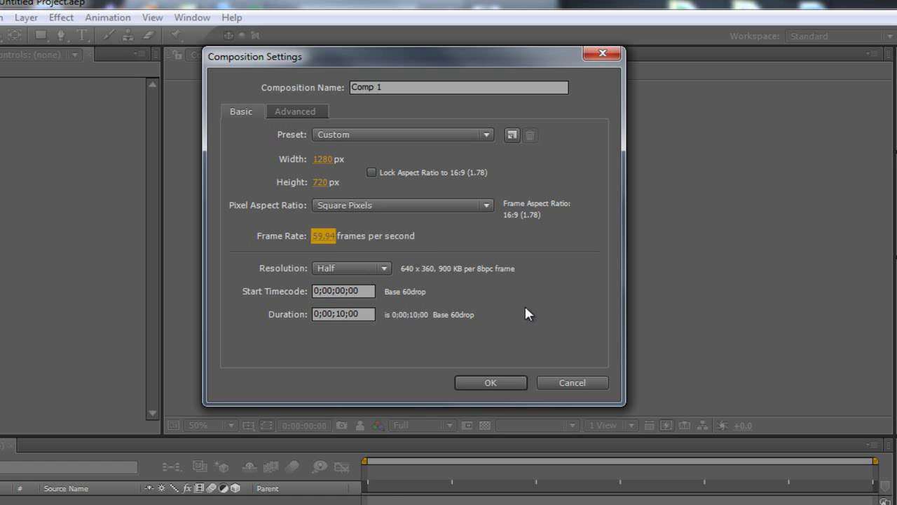
{"action": "left_click", "coordinate": [339, 313]}
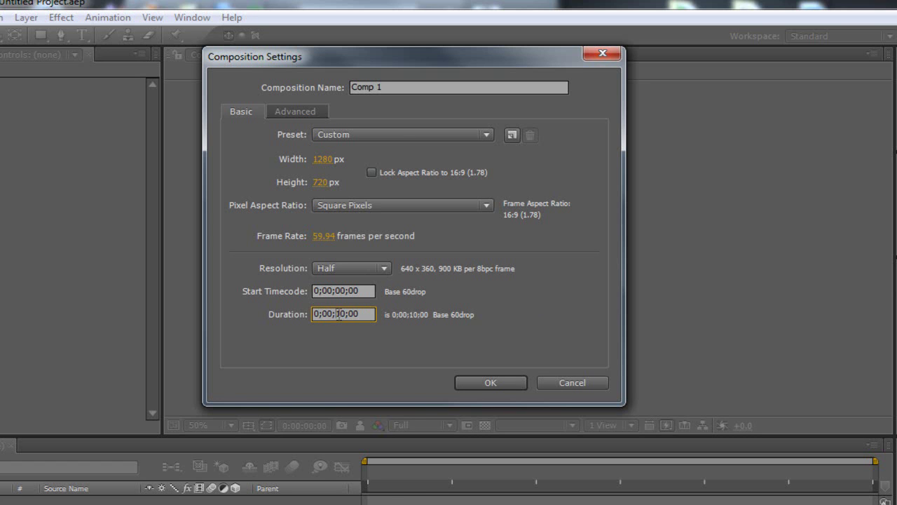
{"action": "left_click_drag", "start_coordinate": [339, 314], "coordinate": [349, 316]}
{"action": "left_click", "coordinate": [349, 317]}
{"action": "left_click", "coordinate": [480, 382]}
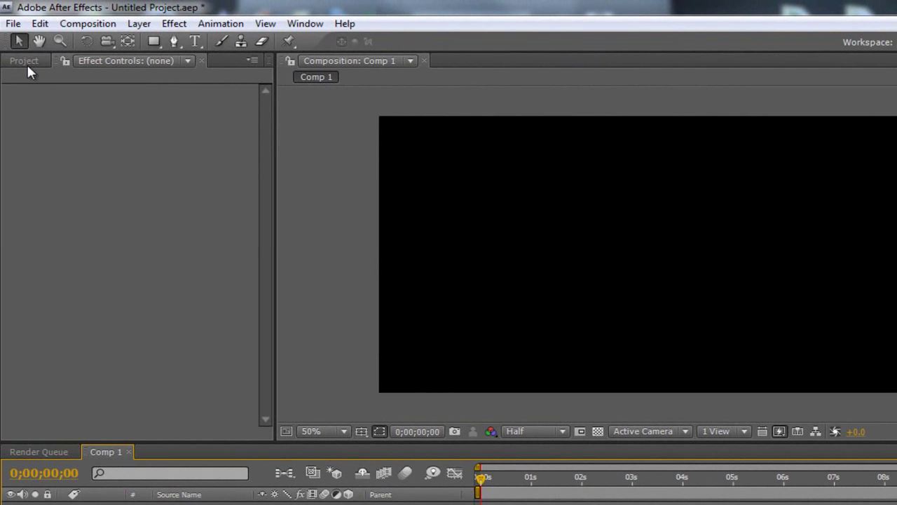
- Import the footage file clip.wmv from the Desktop into the project
{"action": "left_click", "coordinate": [25, 61]}
{"action": "left_click", "coordinate": [13, 23]}
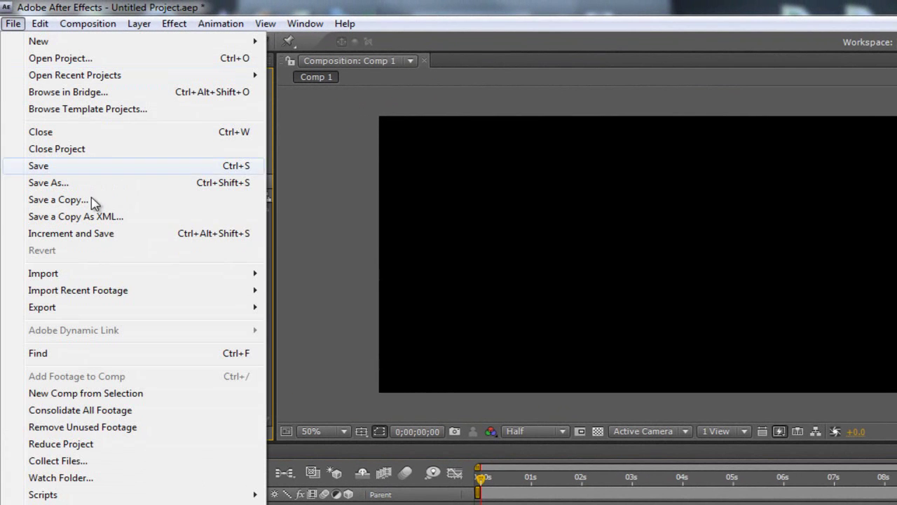
{"action": "mouse_move", "coordinate": [70, 272]}
{"action": "left_click", "coordinate": [355, 277]}
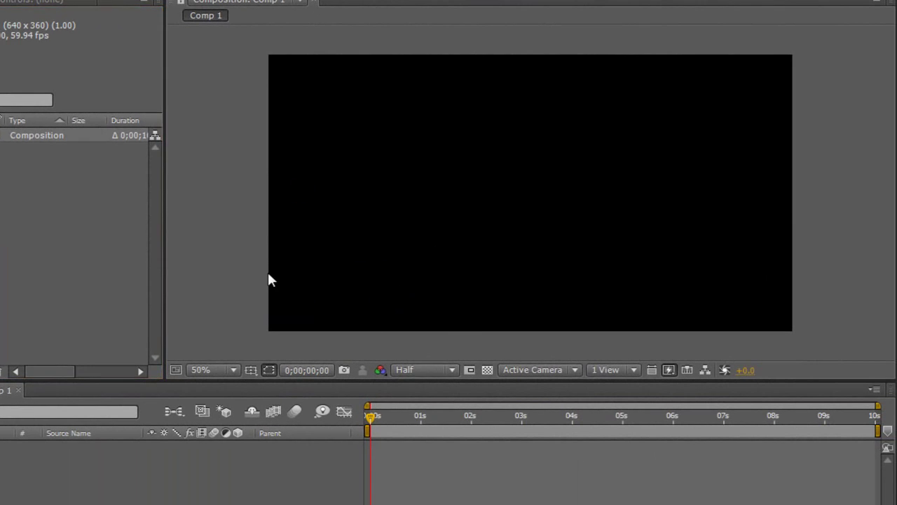
{"action": "type", "text": "clip"}
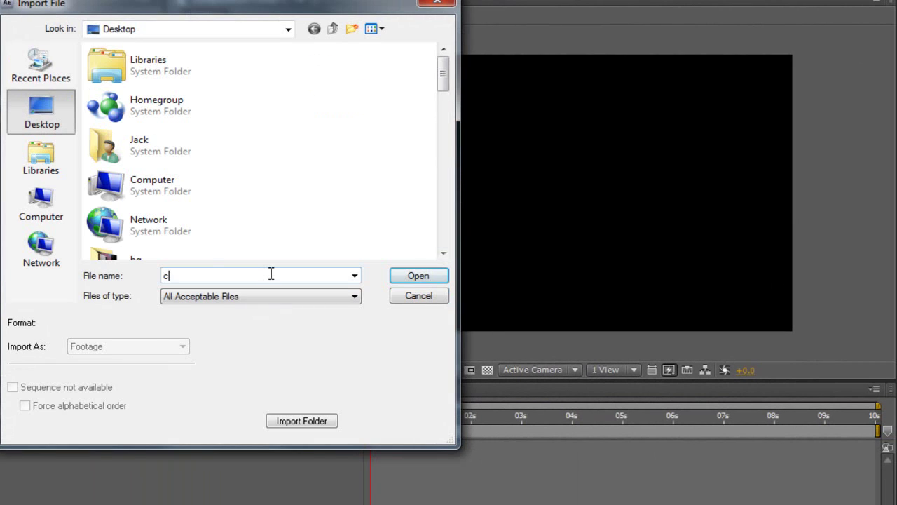
{"action": "left_click", "coordinate": [252, 291]}
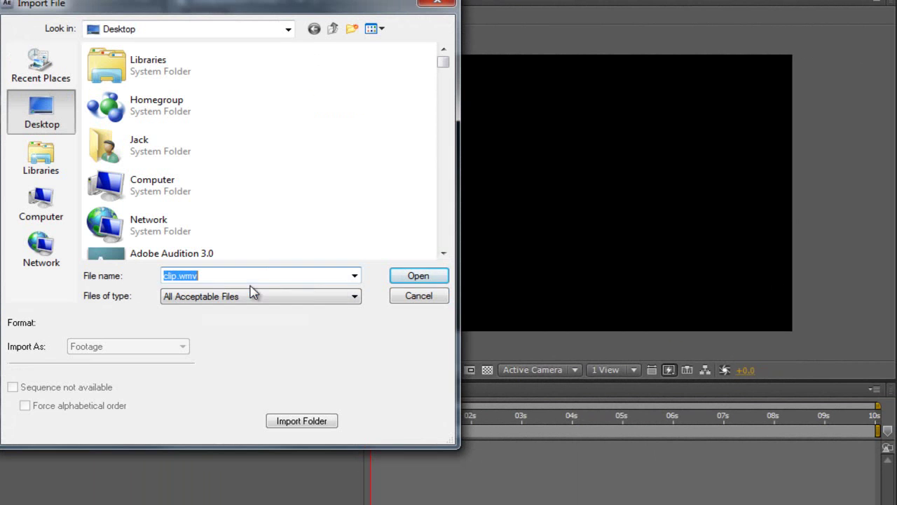
{"action": "left_click", "coordinate": [416, 277]}
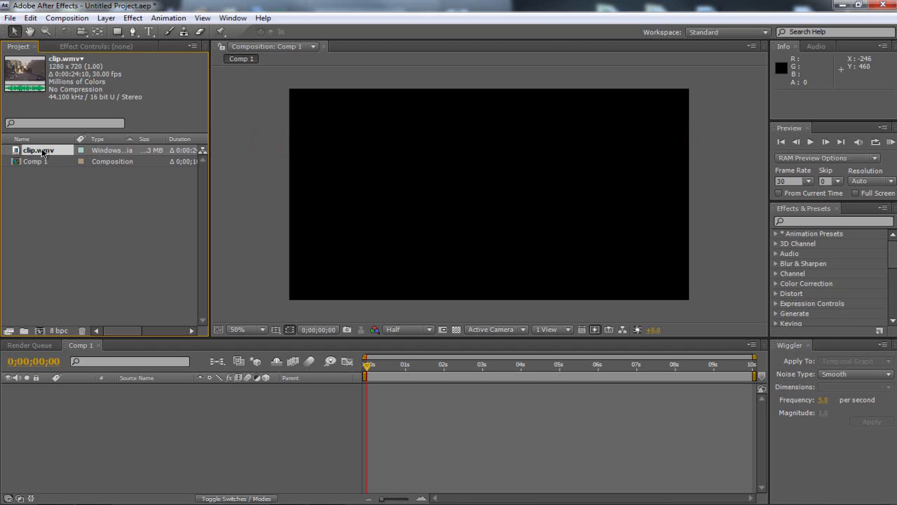
- Place clip.wmv in Comp 1 and scale it up proportionally so it slightly overlaps the frame edges
{"action": "left_click_drag", "start_coordinate": [29, 153], "coordinate": [495, 194]}
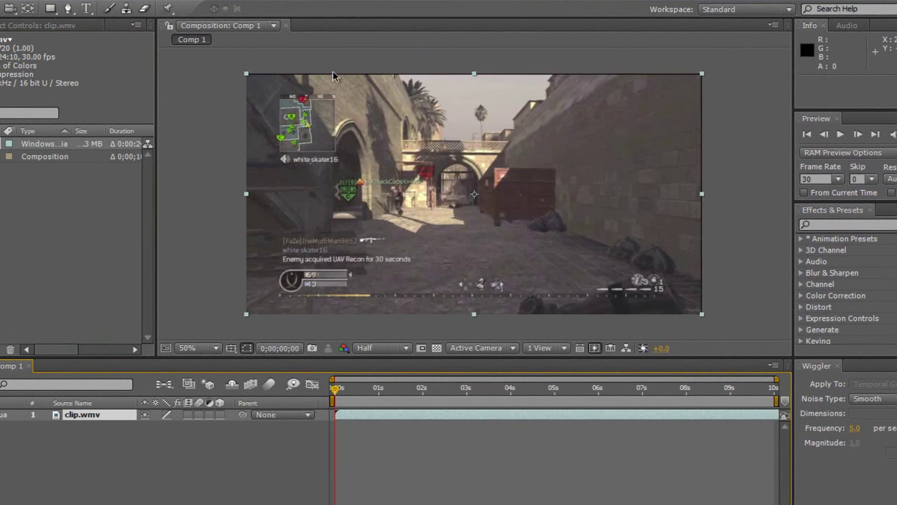
{"action": "key", "text": "shift"}
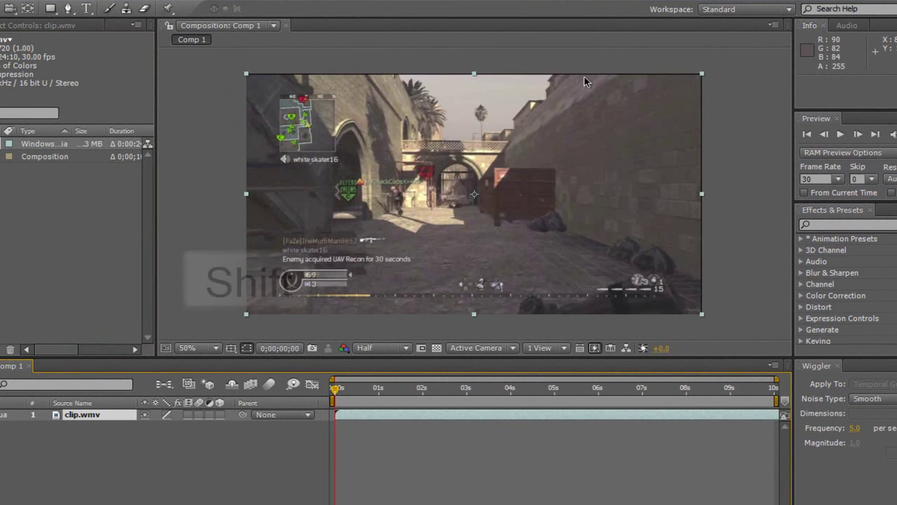
{"action": "left_click_drag", "start_coordinate": [703, 76], "coordinate": [706, 74]}
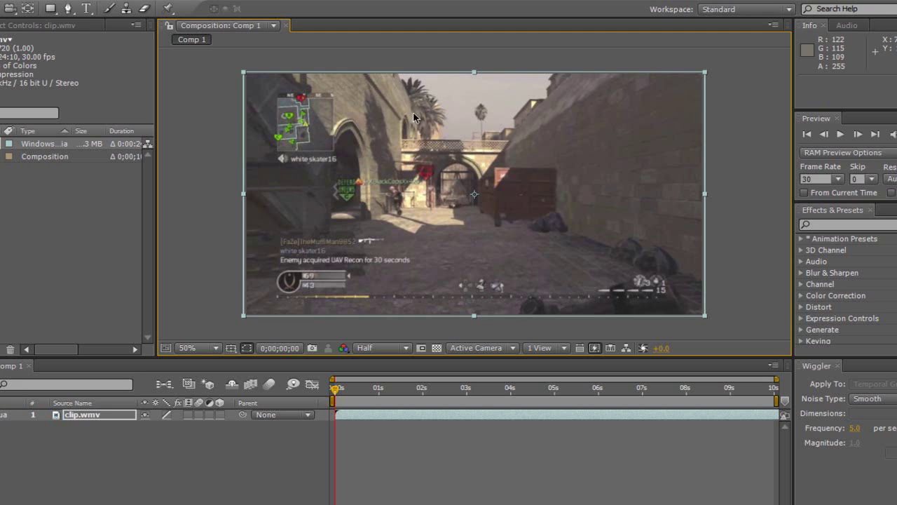
- Enable frame blending for the composition and set the clip.wmv layer's frame blending to Pixel Motion
{"action": "left_click", "coordinate": [203, 277]}
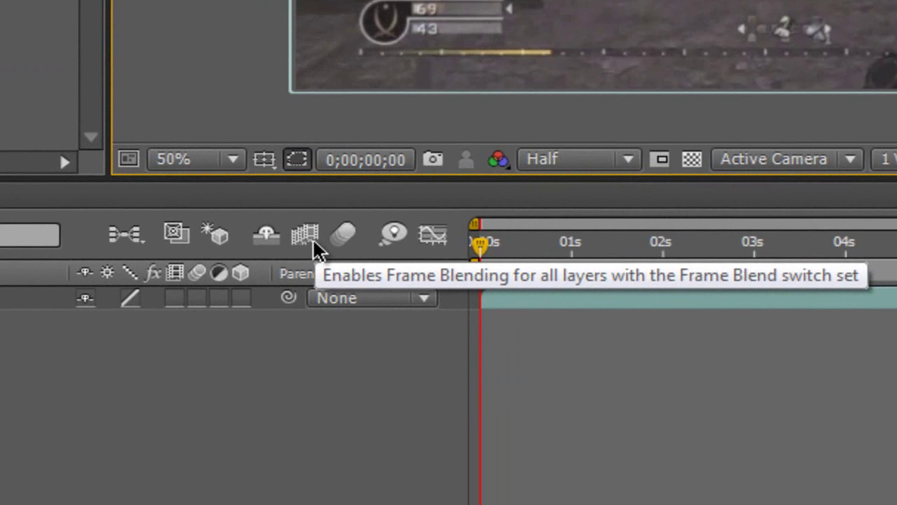
{"action": "left_click", "coordinate": [314, 242]}
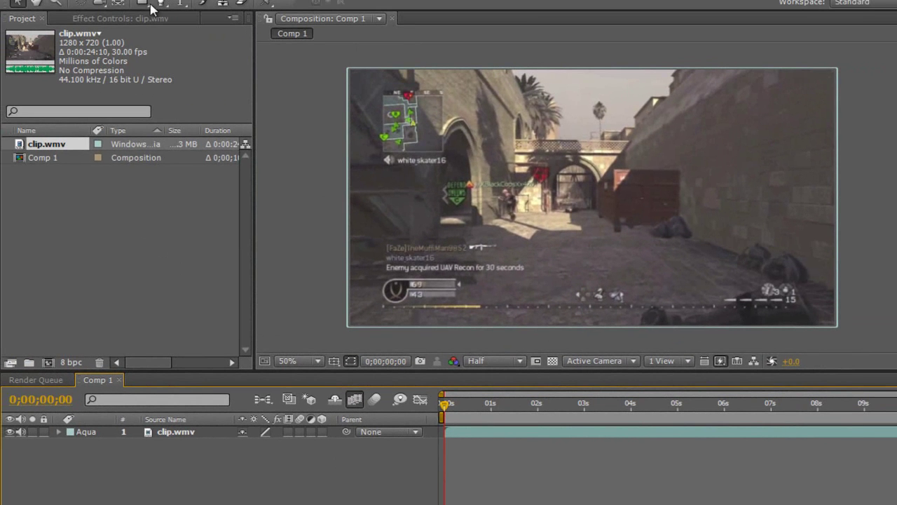
{"action": "left_click", "coordinate": [189, 435]}
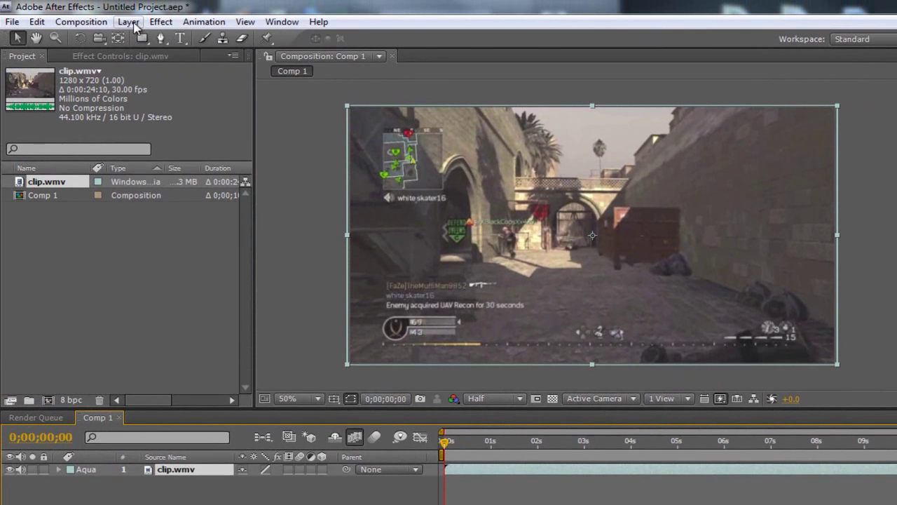
{"action": "left_click", "coordinate": [129, 22]}
{"action": "mouse_move", "coordinate": [184, 212]}
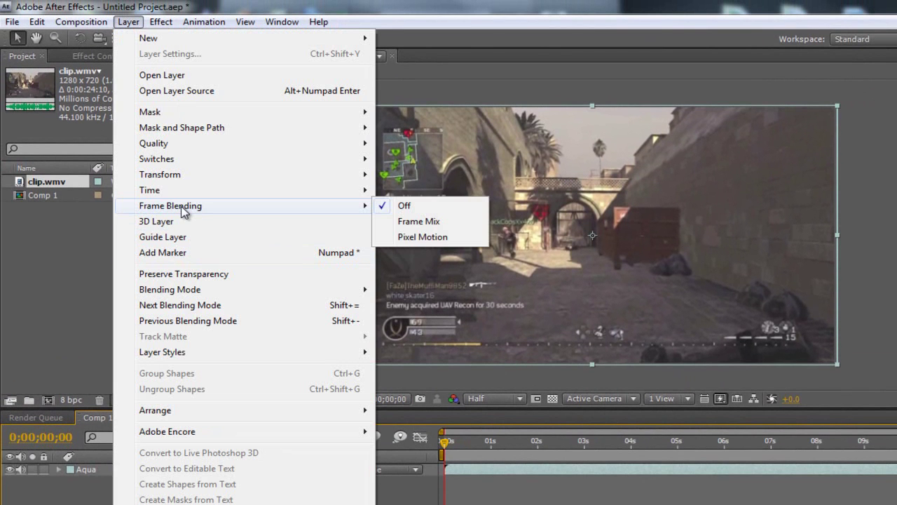
{"action": "left_click", "coordinate": [424, 236]}
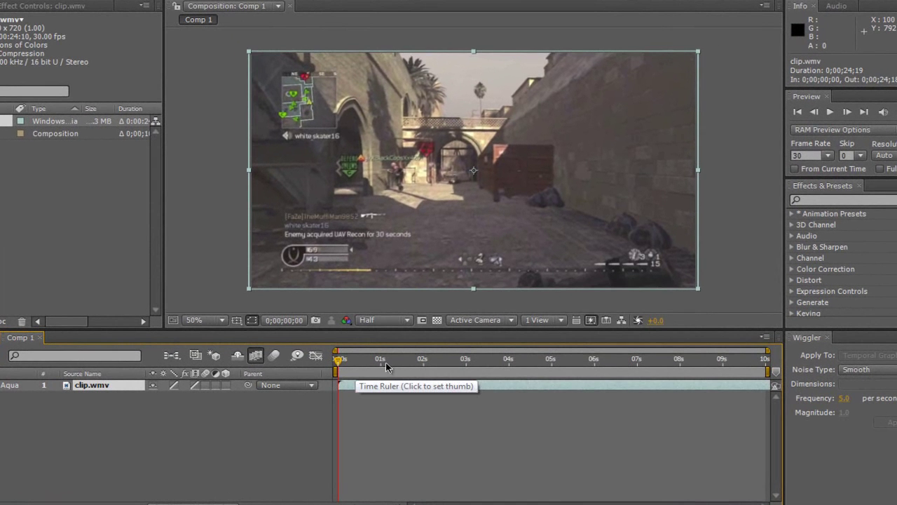
- Set the current time to 0;00;00;59 and apply the RE:Vision Twixtor 4.5 effect to the clip.wmv layer
{"action": "left_click", "coordinate": [381, 364]}
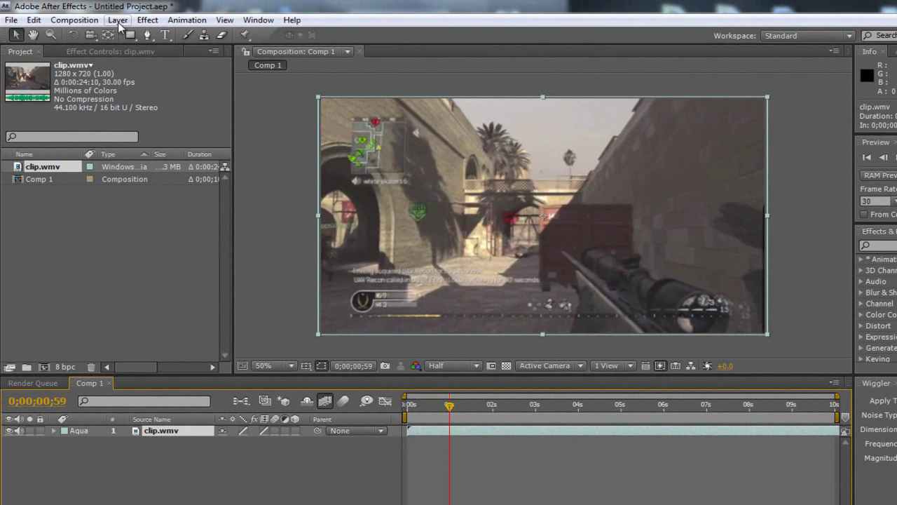
{"action": "left_click", "coordinate": [147, 19]}
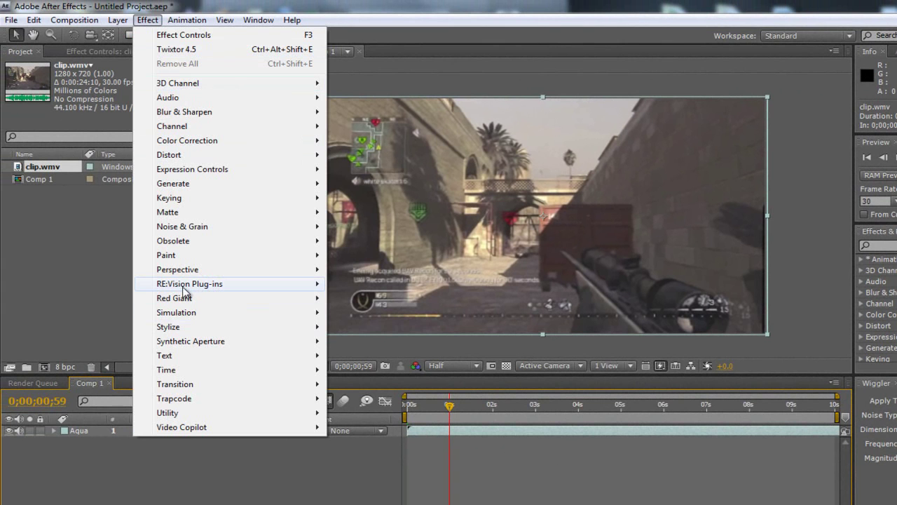
{"action": "mouse_move", "coordinate": [170, 286]}
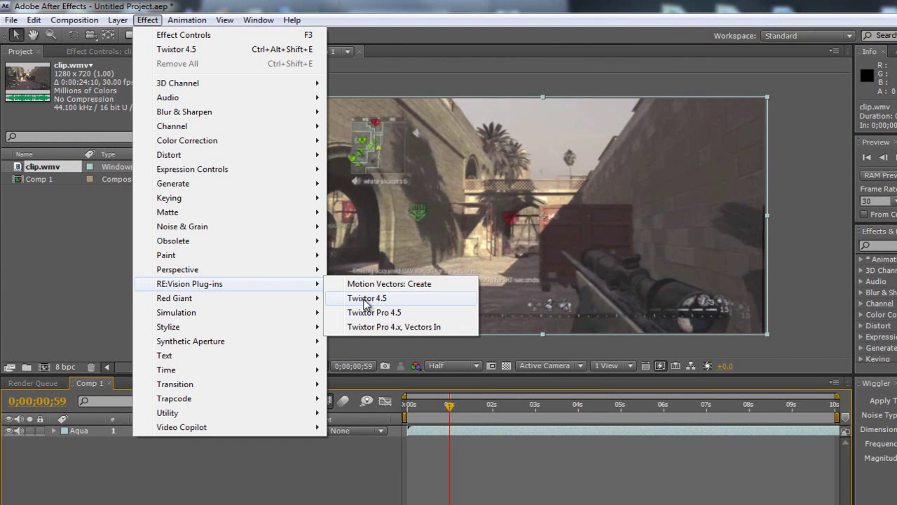
{"action": "left_click", "coordinate": [366, 298]}
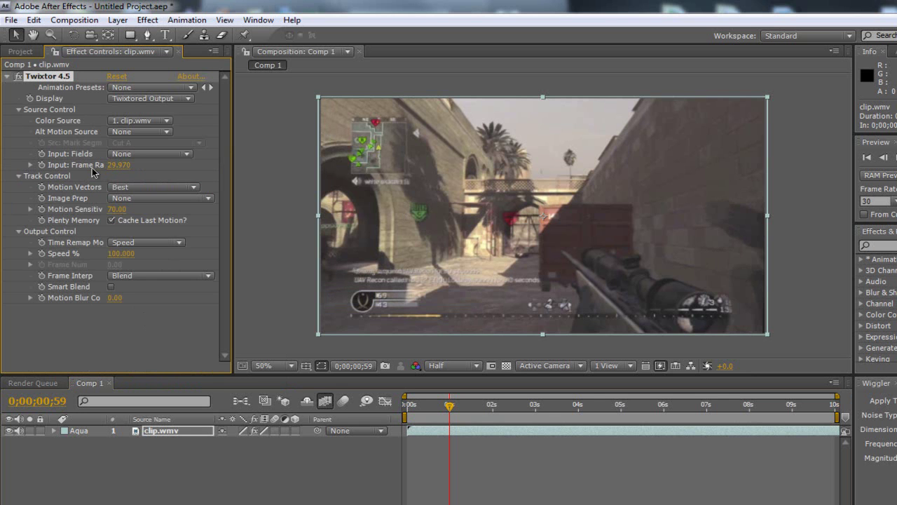
- Set Twixtor's input frame rate to 59.94
{"action": "left_click", "coordinate": [118, 165]}
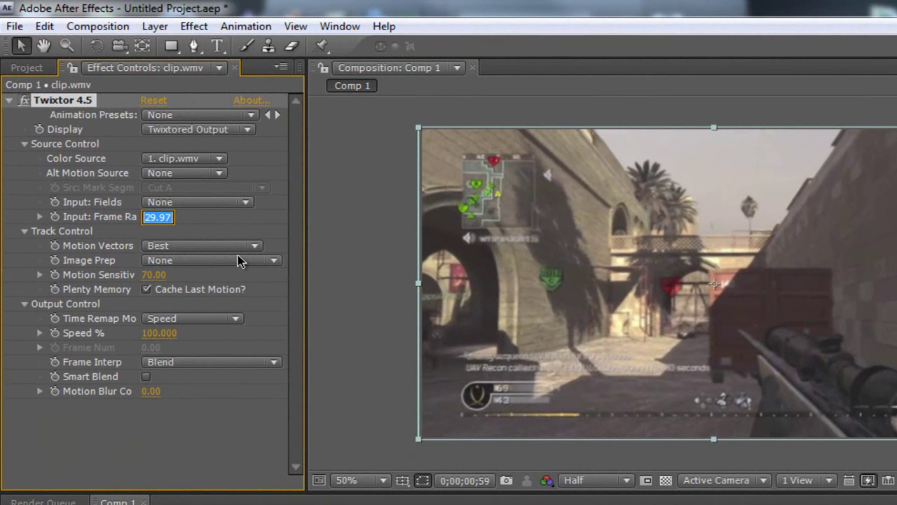
{"action": "type", "text": "59.94"}
{"action": "key", "text": "Return"}
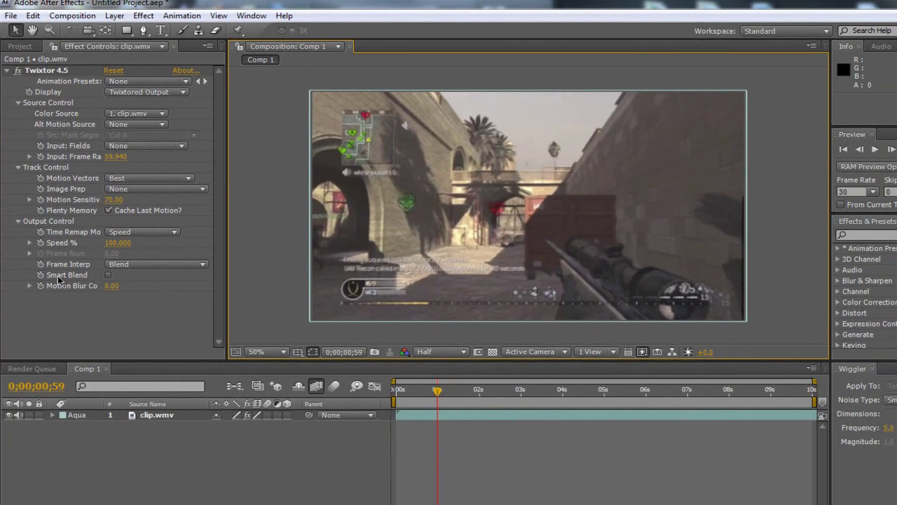
- Reveal Twixtor 4.5's Output Control properties under the clip.wmv layer and start keyframing Speed % at 0;00;00;59 with 100%
{"action": "left_click", "coordinate": [6, 71]}
{"action": "left_click", "coordinate": [161, 415]}
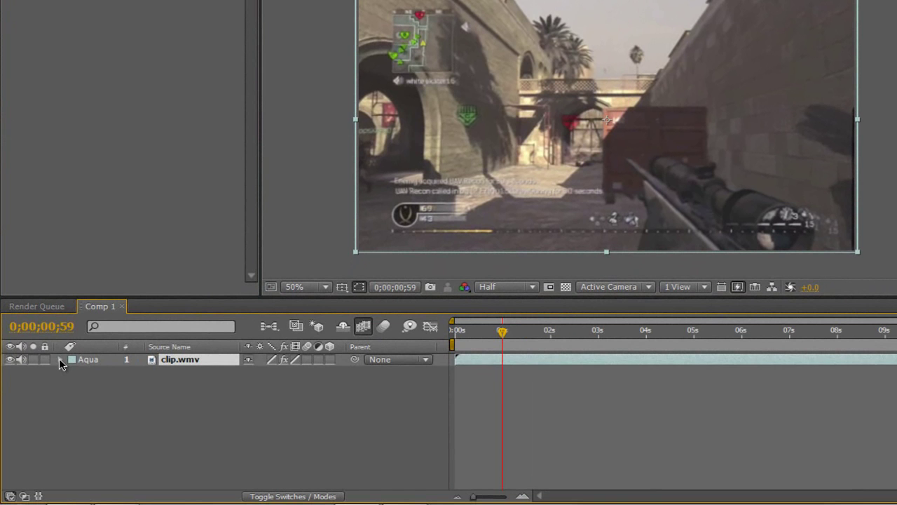
{"action": "left_click", "coordinate": [59, 359]}
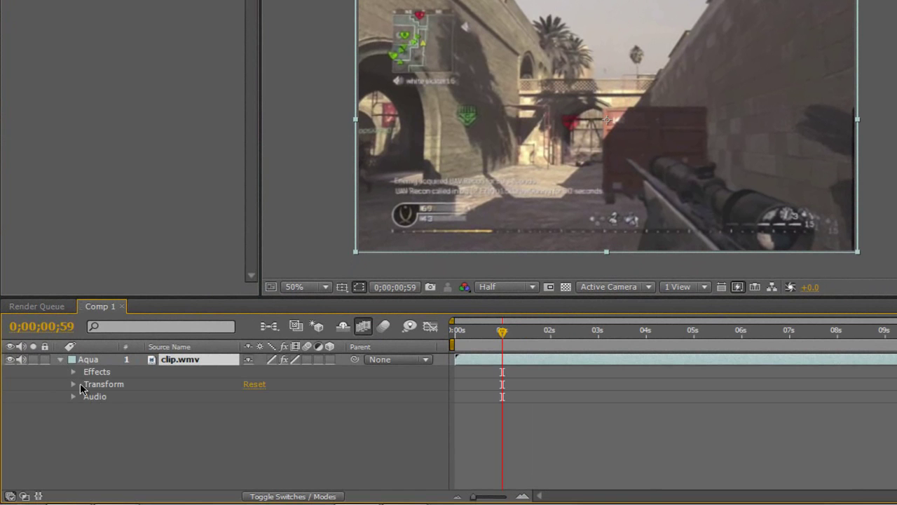
{"action": "left_click", "coordinate": [74, 371]}
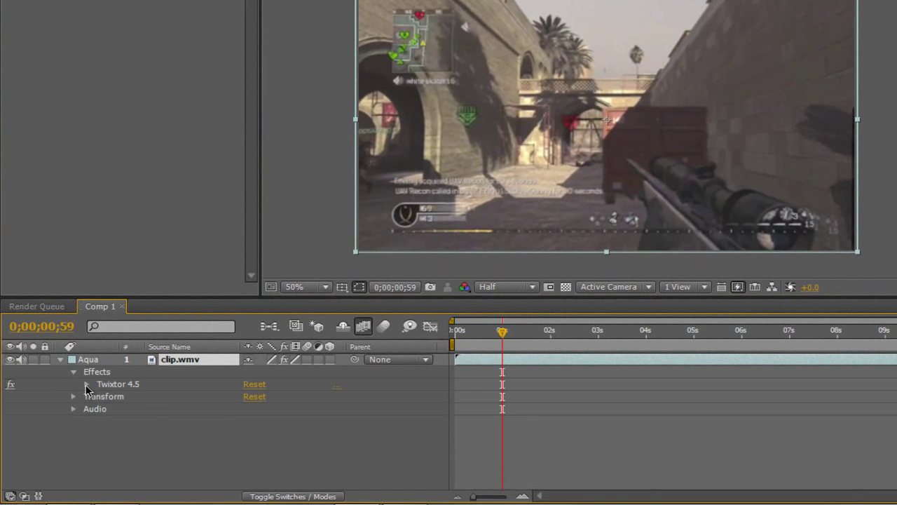
{"action": "left_click", "coordinate": [86, 385]}
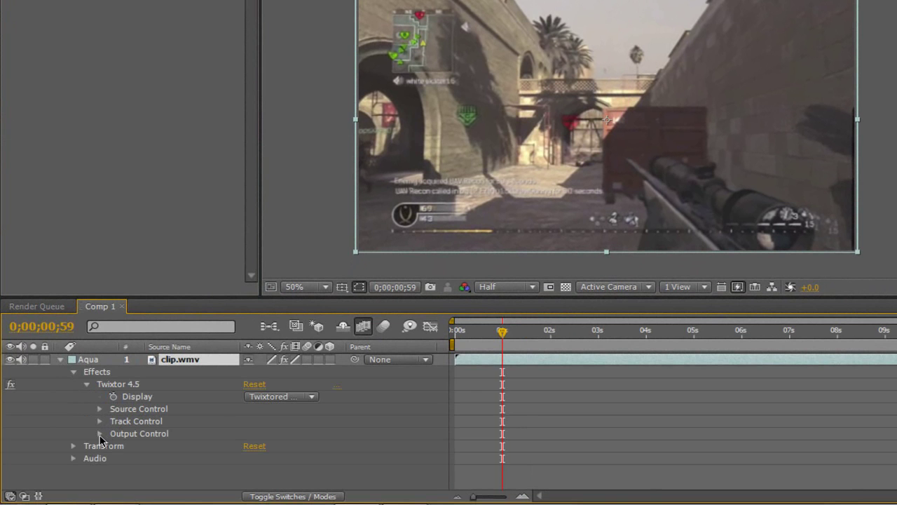
{"action": "left_click", "coordinate": [100, 433]}
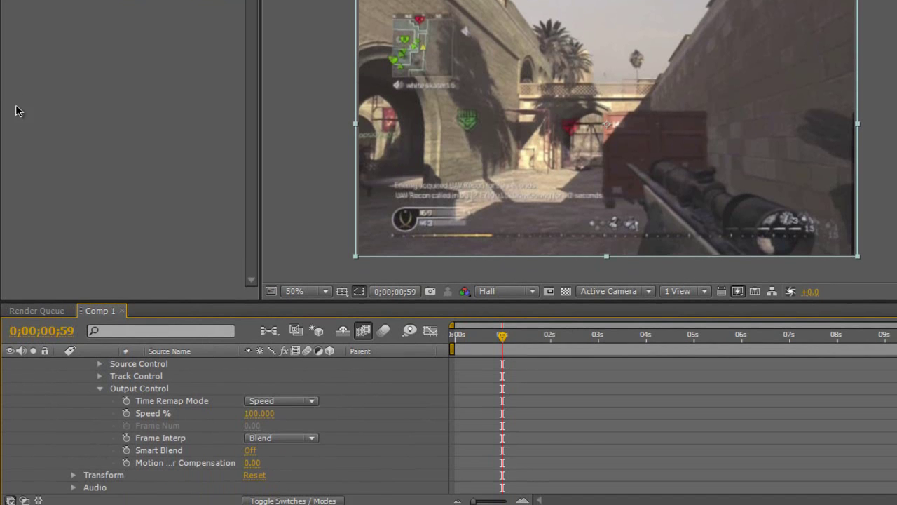
{"action": "left_click", "coordinate": [127, 414]}
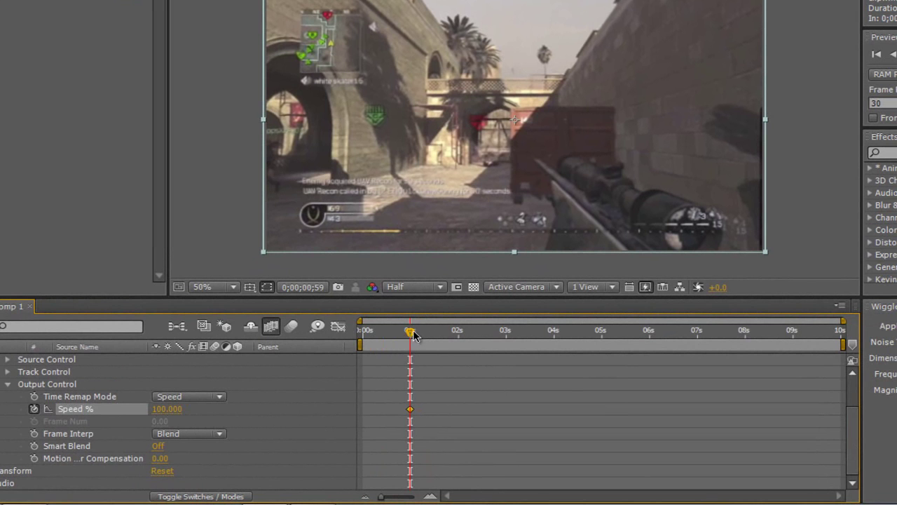
- Add a Twixtor Speed % keyframe of 10 at 0;00;01;03
{"action": "left_click_drag", "start_coordinate": [413, 332], "coordinate": [416, 333]}
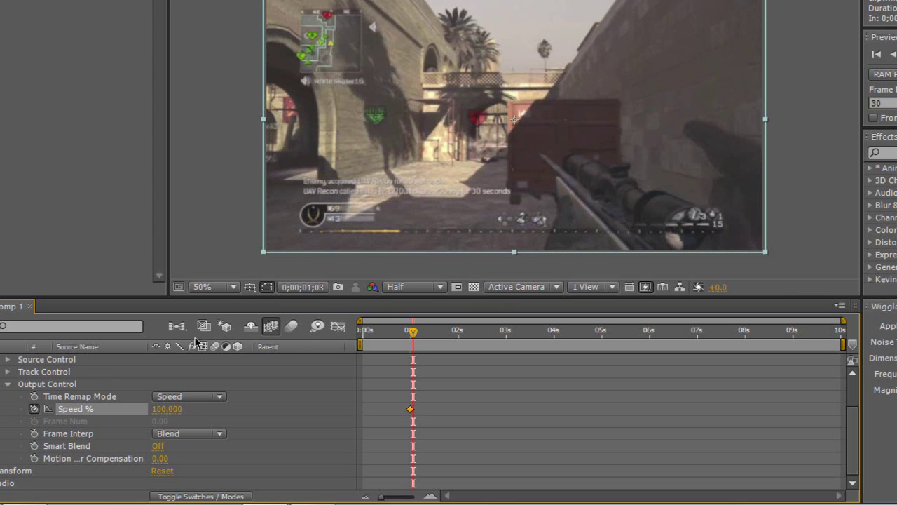
{"action": "left_click", "coordinate": [168, 410]}
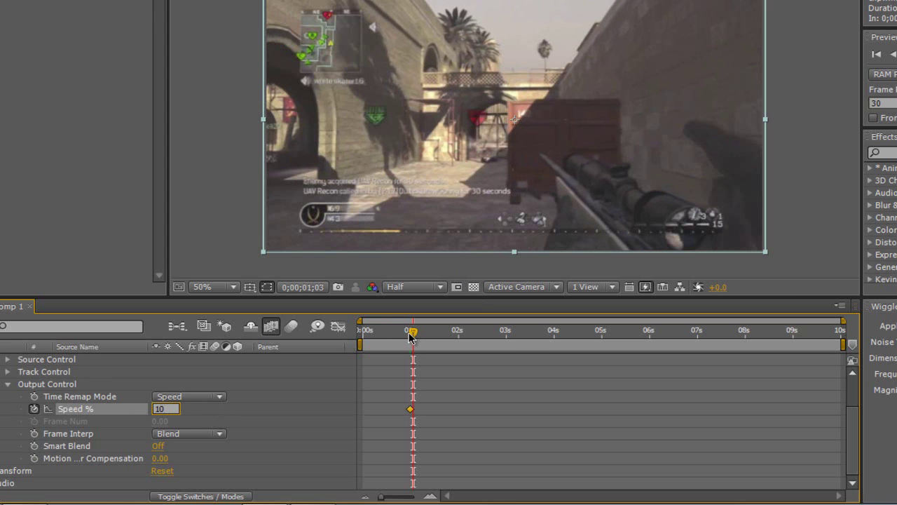
{"action": "key", "text": "Return"}
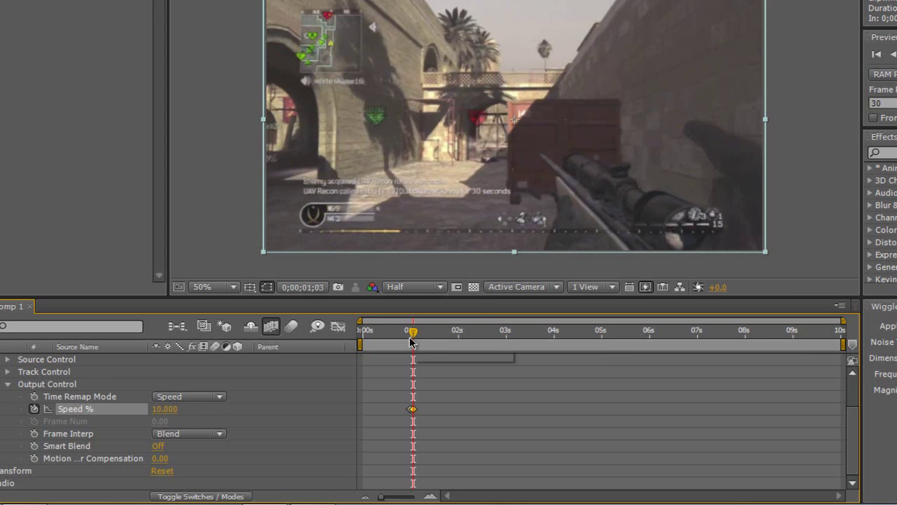
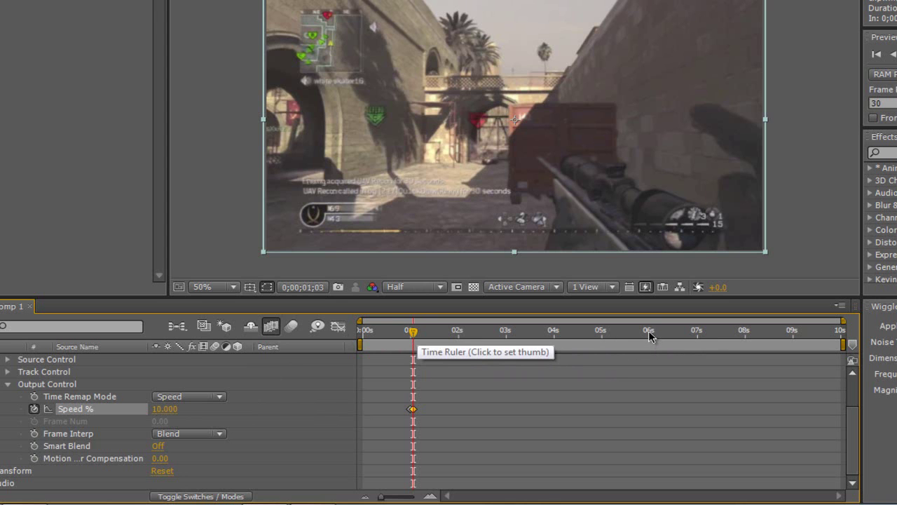
- Add a Speed % keyframe holding 10 at 0;00;07;02, just after the shot is fired, and dismiss the Windows color scheme prompt
{"action": "left_click", "coordinate": [649, 334]}
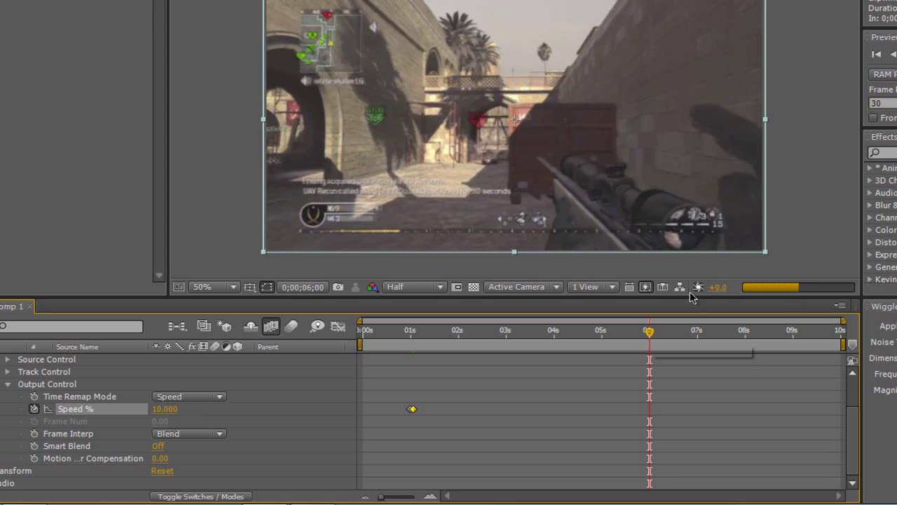
{"action": "left_click", "coordinate": [657, 340]}
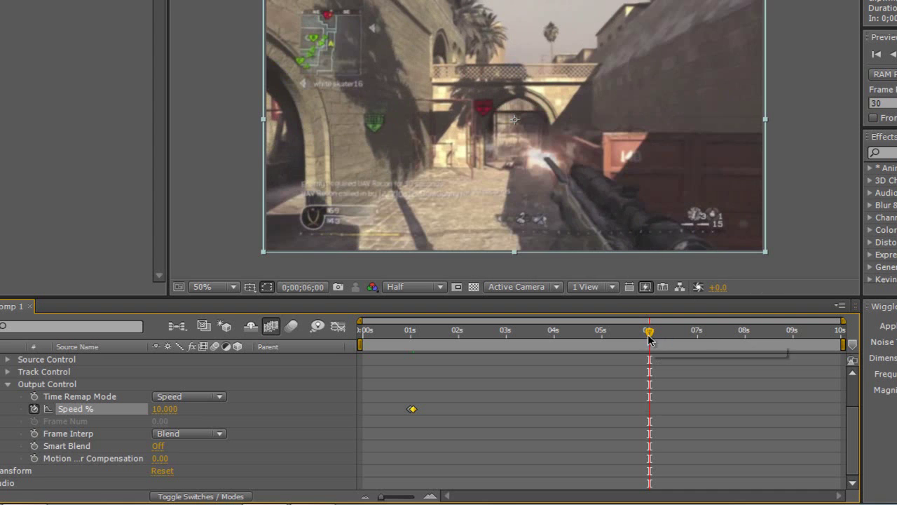
{"action": "left_click", "coordinate": [698, 340]}
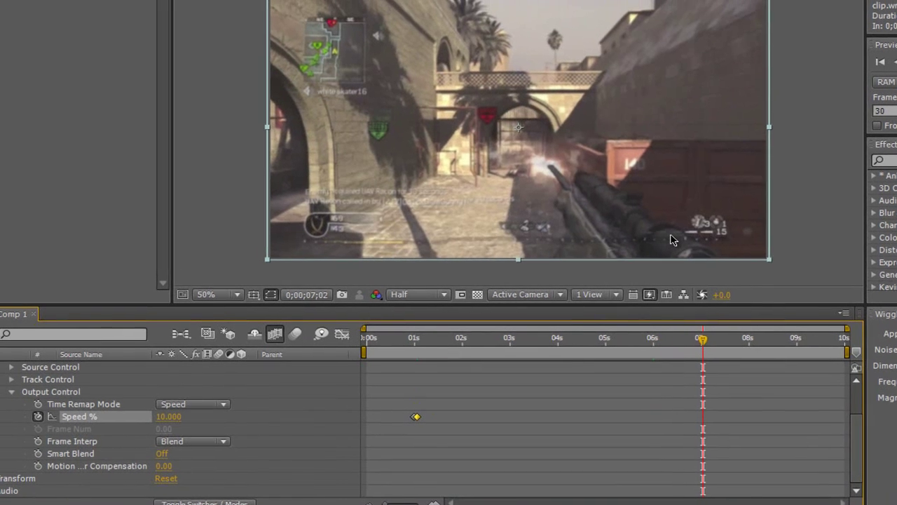
{"action": "key", "text": "KP_0"}
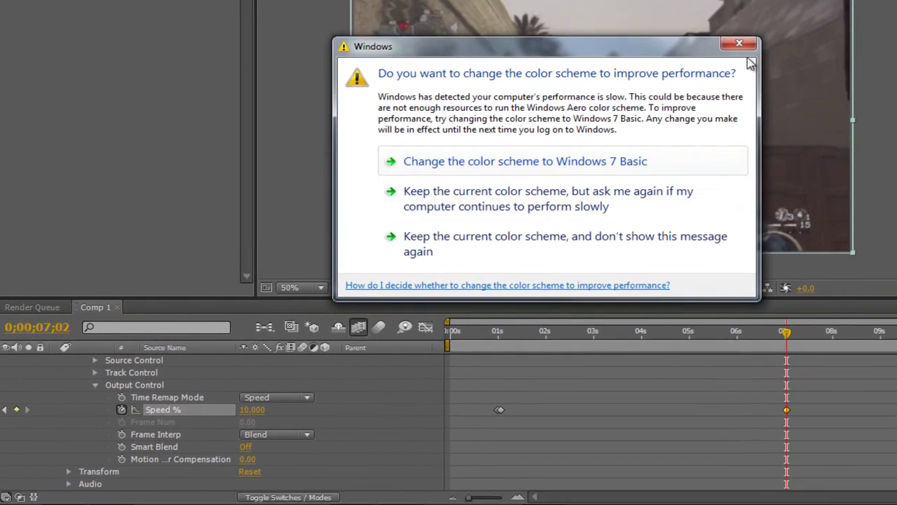
{"action": "left_click", "coordinate": [403, 177]}
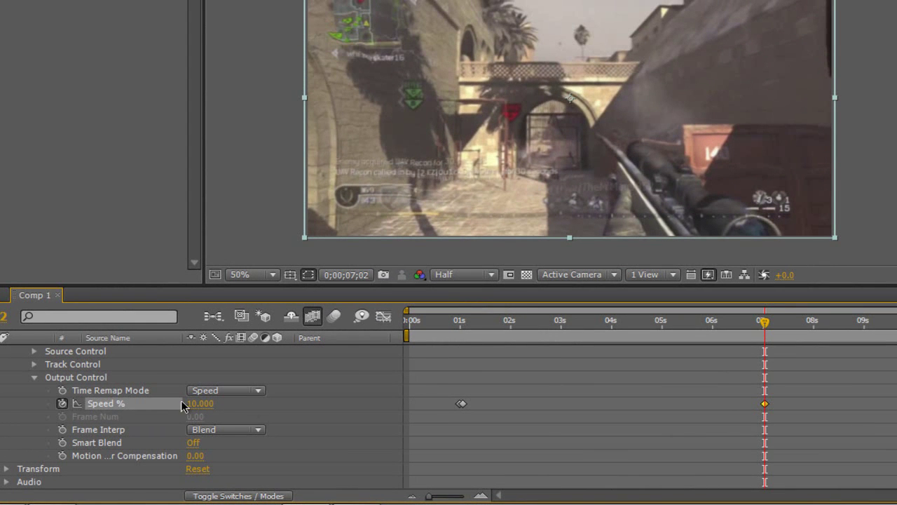
- Set Speed % back to 100 at 0;00;07;05 to end the slow motion
{"action": "left_click", "coordinate": [768, 322]}
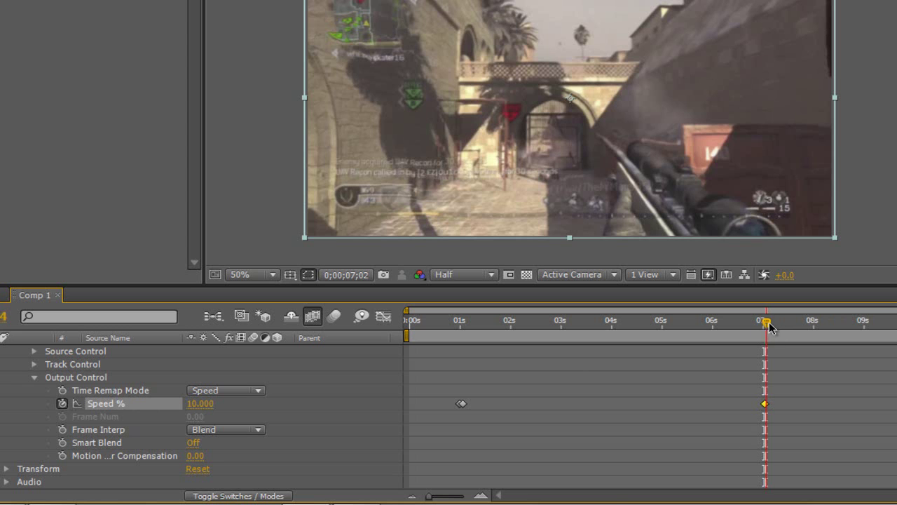
{"action": "left_click", "coordinate": [196, 404]}
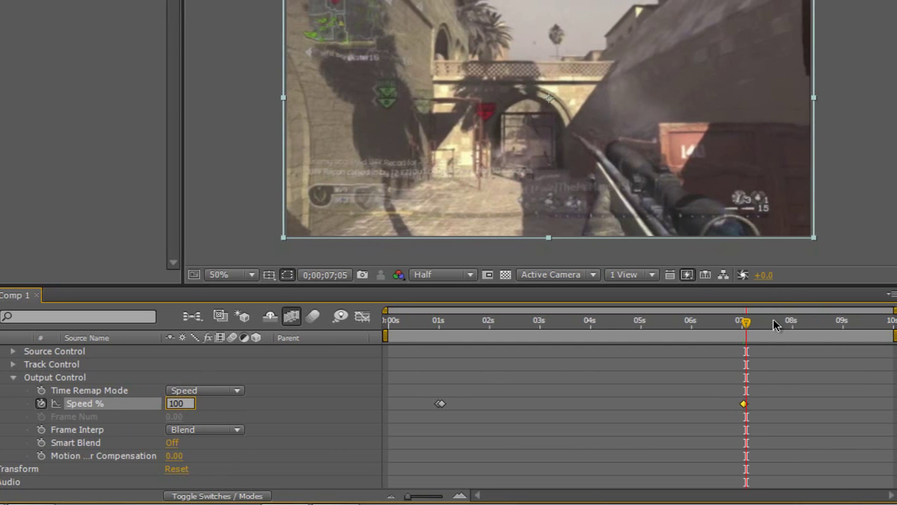
{"action": "type", "text": "100"}
- Move to the kill at 0;00;08;13 and shorten the work area so it ends at 0;00;08;19
{"action": "left_click", "coordinate": [806, 321]}
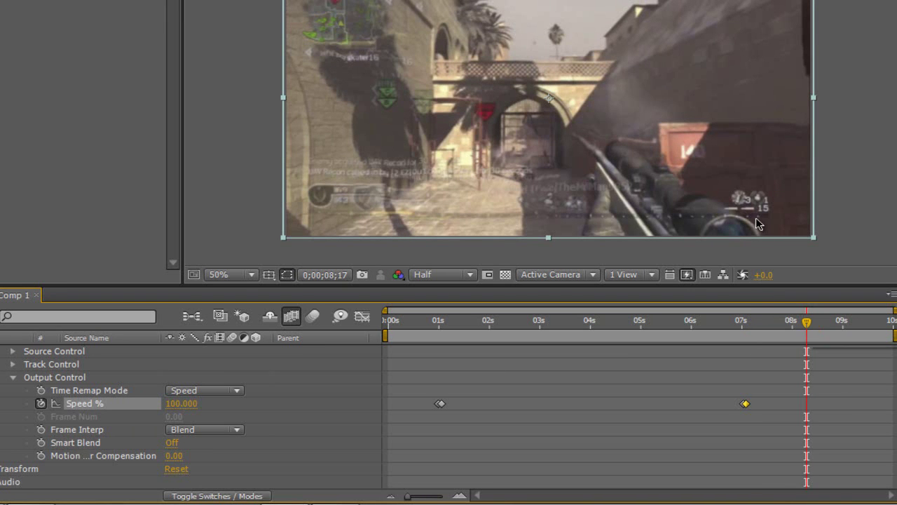
{"action": "left_click", "coordinate": [754, 320]}
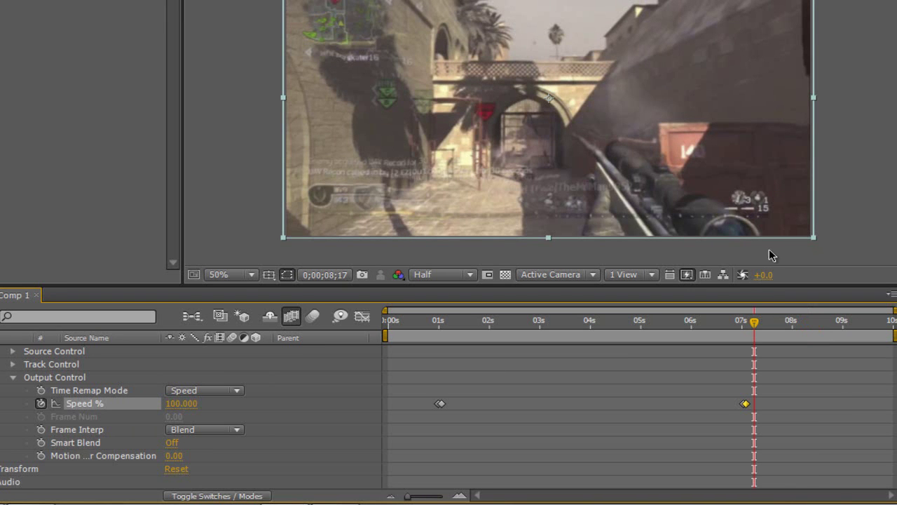
{"action": "left_click", "coordinate": [813, 322]}
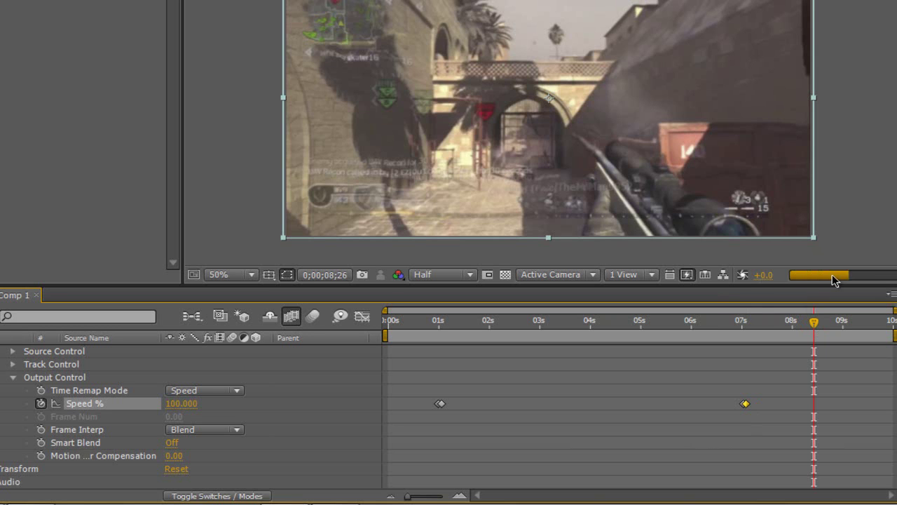
{"action": "left_click_drag", "start_coordinate": [813, 323], "coordinate": [803, 323]}
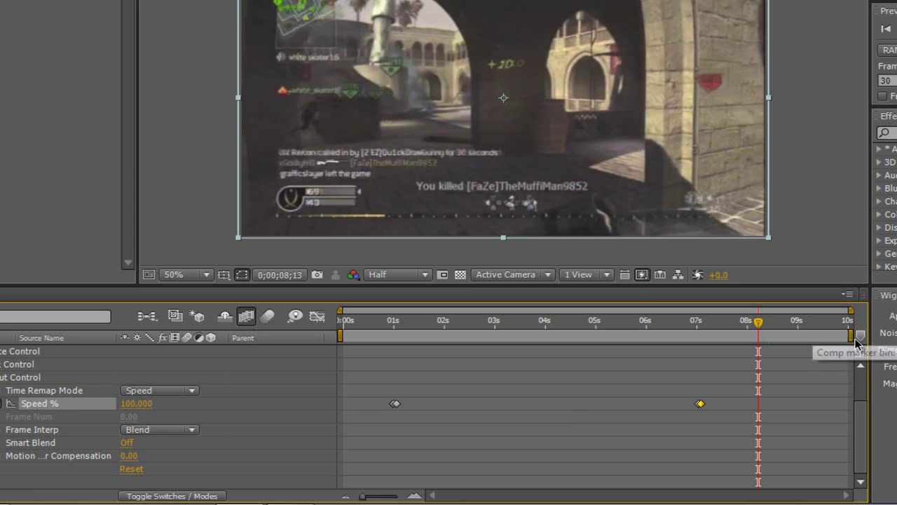
{"action": "mouse_move", "coordinate": [780, 334]}
{"action": "left_mouse_down"}
{"action": "mouse_move", "coordinate": [760, 335]}
{"action": "mouse_move", "coordinate": [768, 337]}
{"action": "left_mouse_up"}
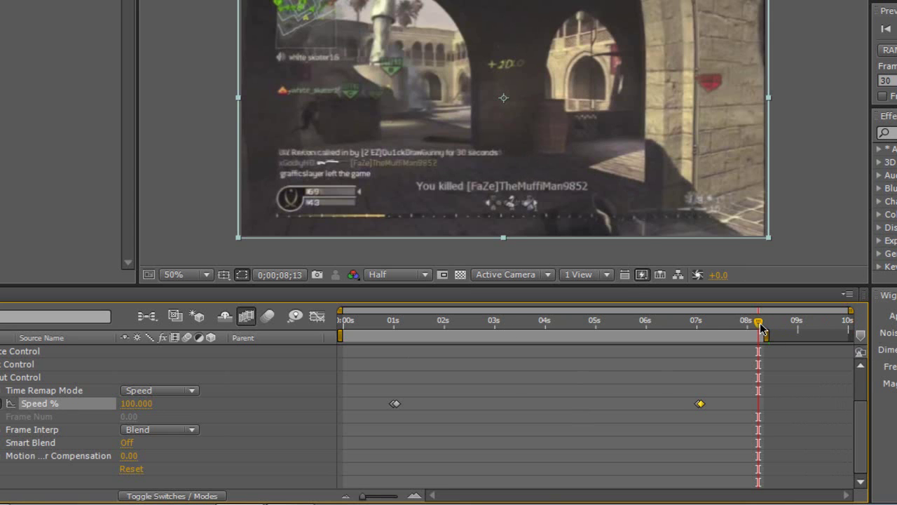
- Check the slowed-down section of the clip at 0;00;01;25 and 0;00;03;58
{"action": "left_click_drag", "start_coordinate": [761, 329], "coordinate": [415, 328]}
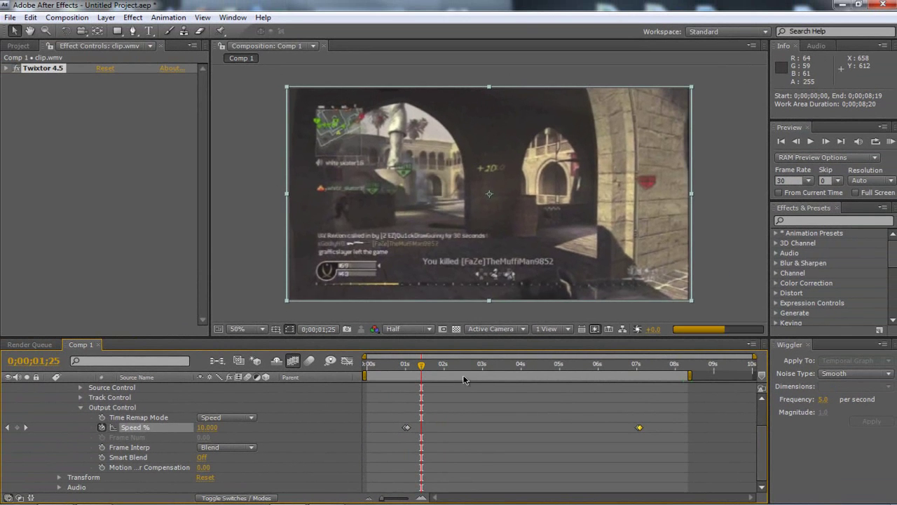
{"action": "left_click", "coordinate": [519, 369]}
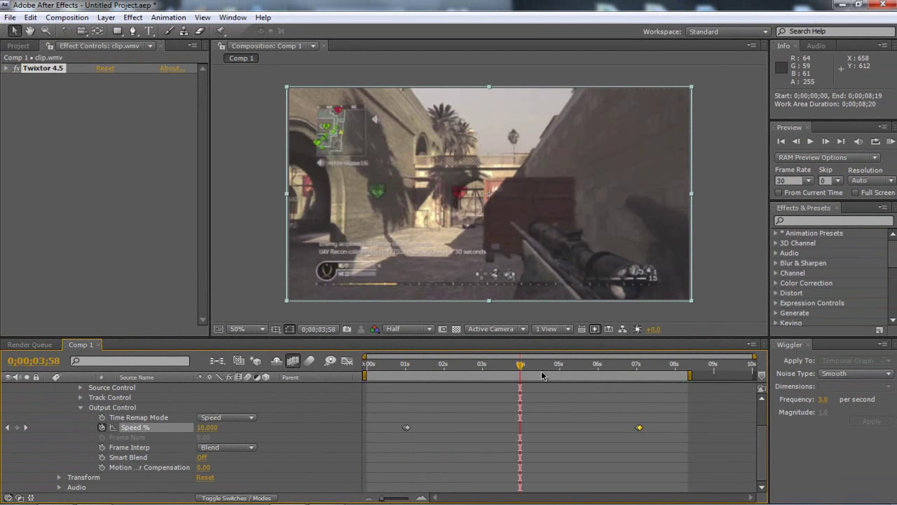